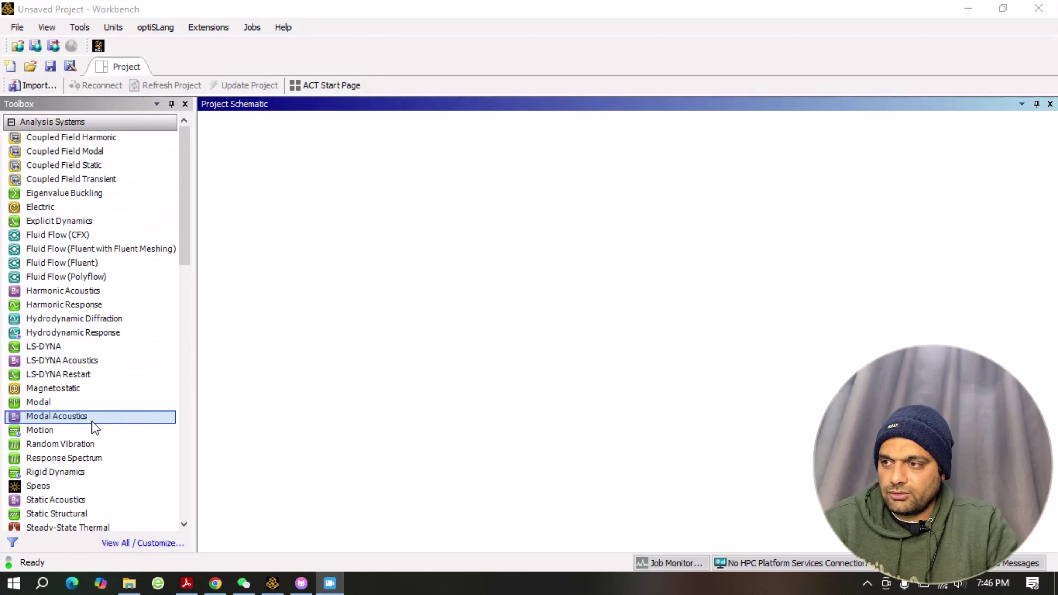
Add a Static Structural analysis system to the empty project schematic
{"action": "scroll", "coordinate": [92, 421], "scroll_direction": "down", "scroll_amount": 2}
{"action": "scroll", "coordinate": [92, 421], "scroll_direction": "up", "scroll_amount": 2}
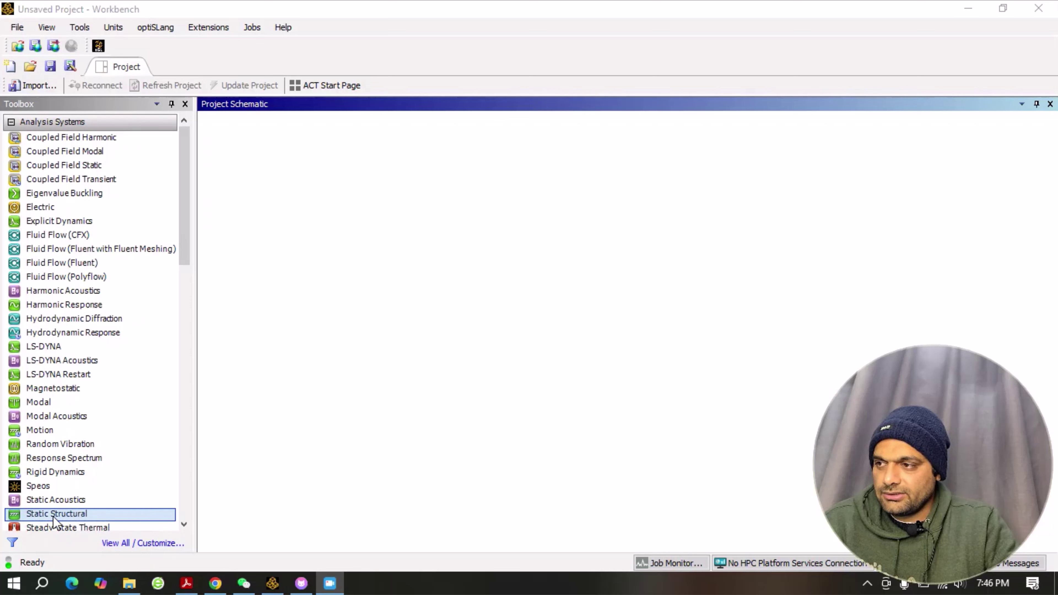
{"action": "left_click_drag", "start_coordinate": [53, 521], "coordinate": [303, 202]}
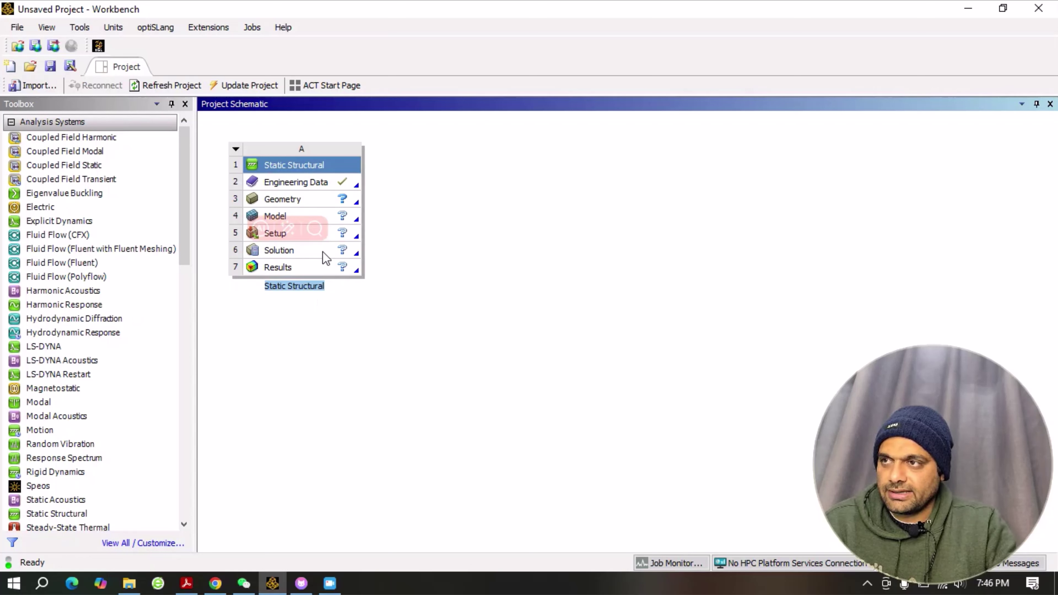
{"action": "left_click", "coordinate": [315, 229]}
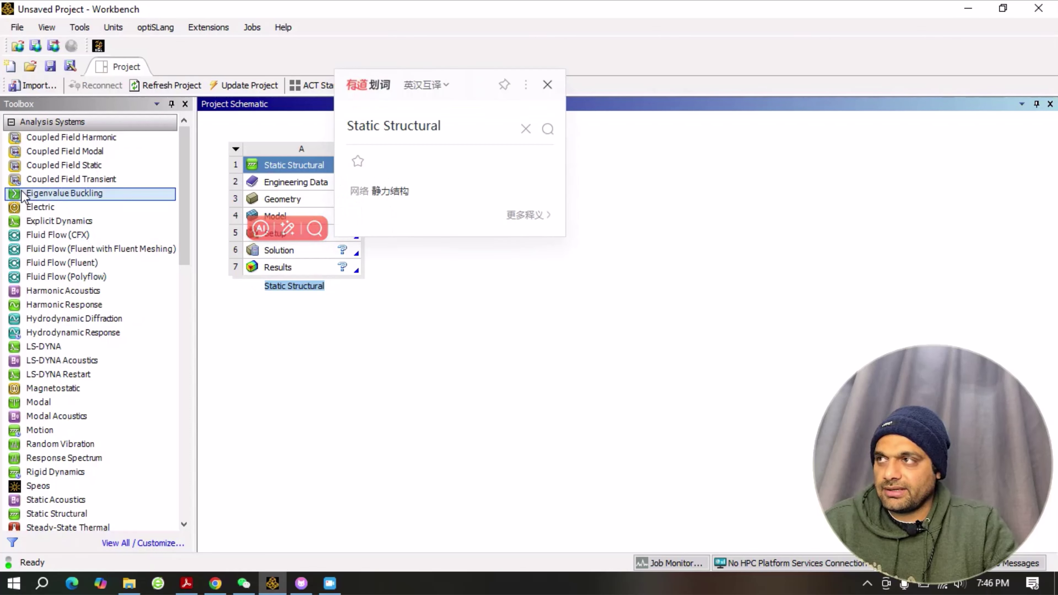
Save the project as Lec_3 in the Mango folder on drive F, as a Workbench project file (*.wbpj)
{"action": "left_click", "coordinate": [18, 27]}
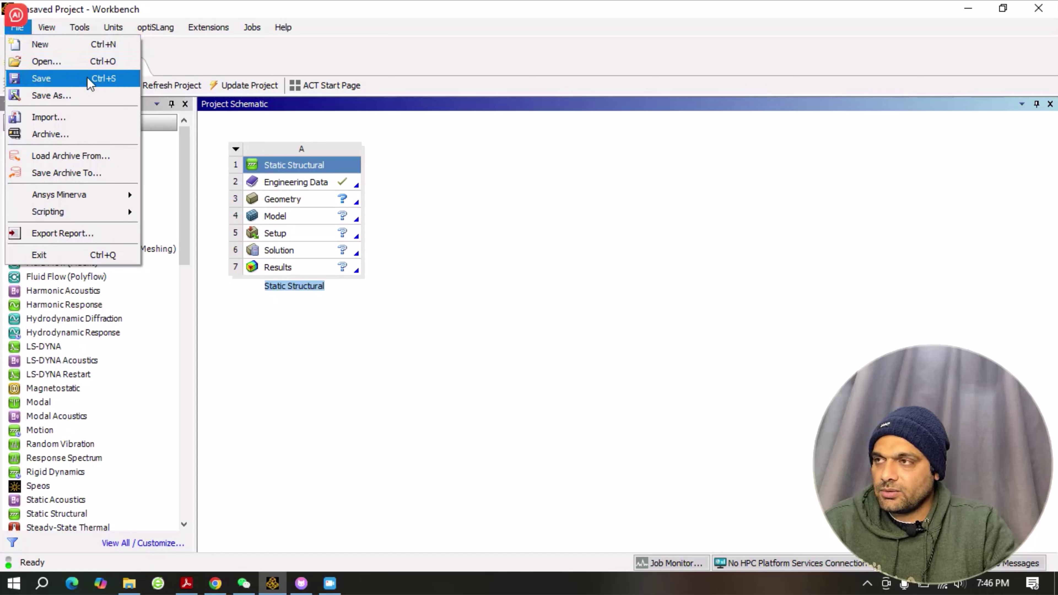
{"action": "left_click", "coordinate": [89, 103]}
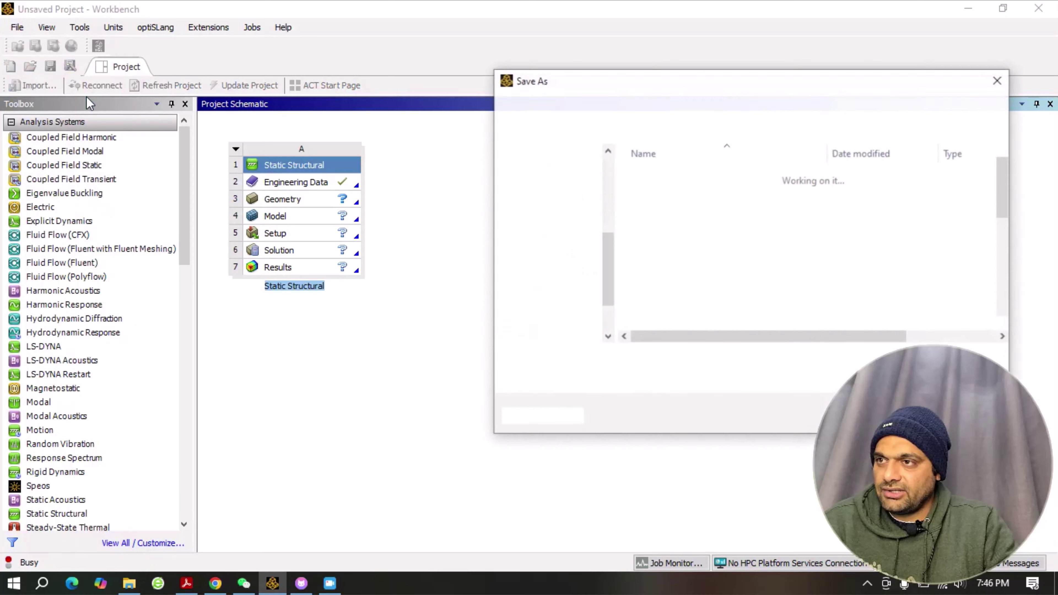
{"action": "left_click_drag", "start_coordinate": [733, 83], "coordinate": [490, 82]}
{"action": "scroll", "coordinate": [460, 259], "scroll_direction": "down", "scroll_amount": 2}
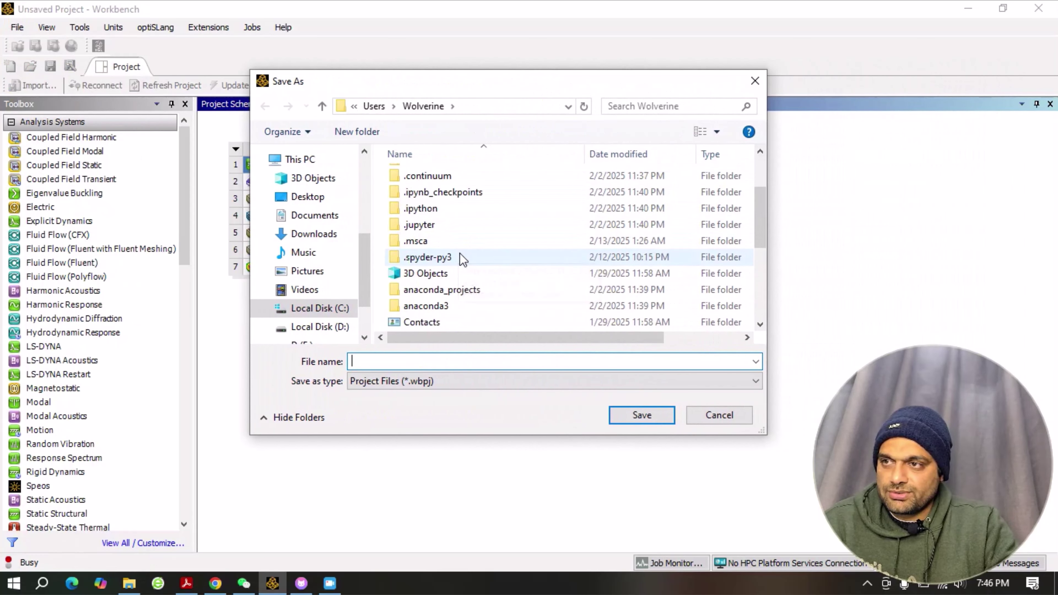
{"action": "scroll", "coordinate": [312, 317], "scroll_direction": "down", "scroll_amount": 1}
{"action": "left_click", "coordinate": [323, 287]}
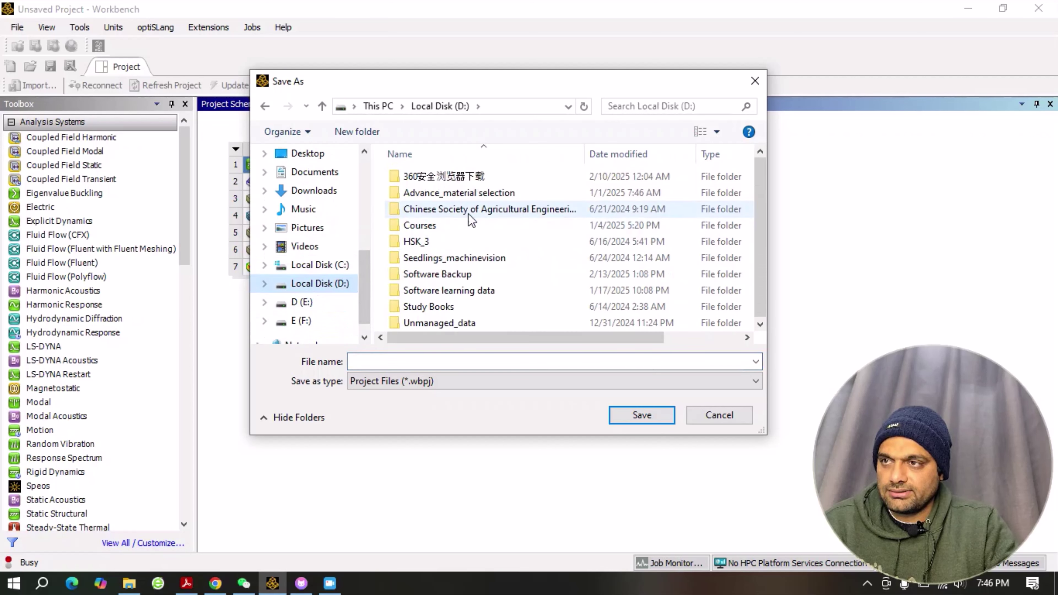
{"action": "left_click", "coordinate": [313, 321]}
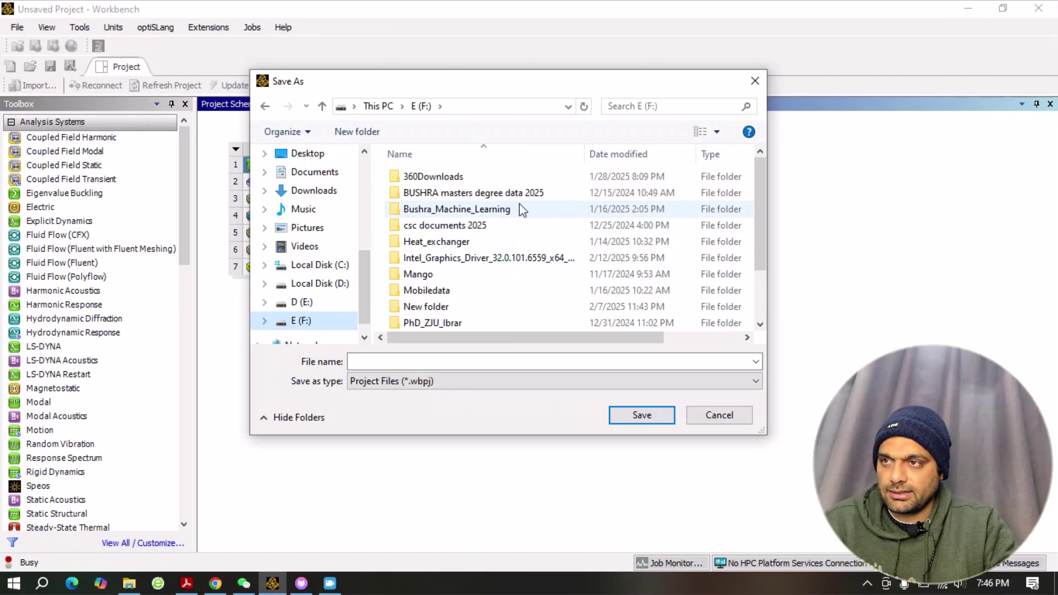
{"action": "double_click", "coordinate": [418, 274]}
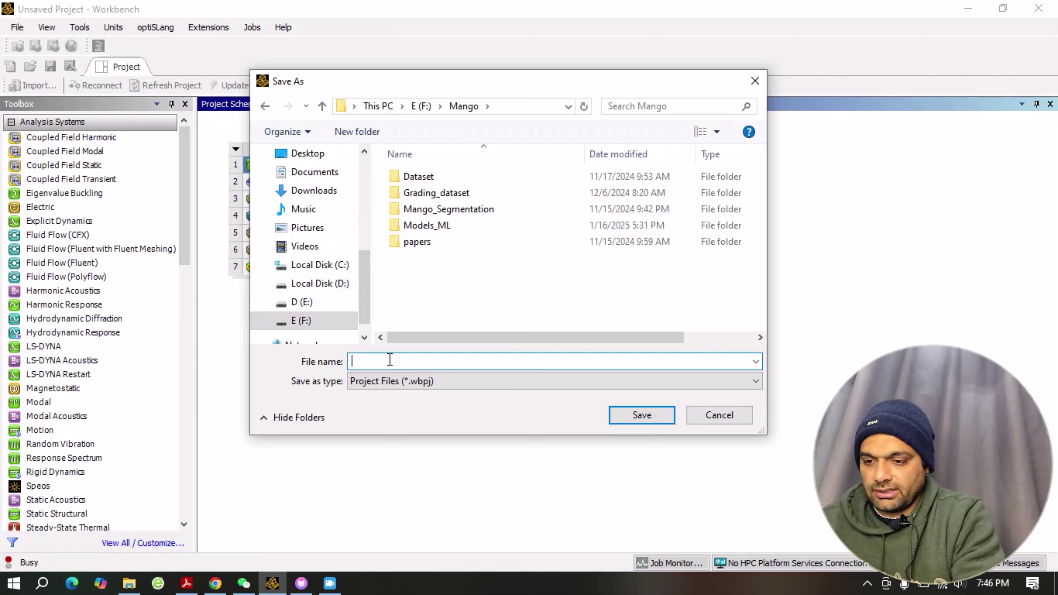
{"action": "type", "text": "Lec"}
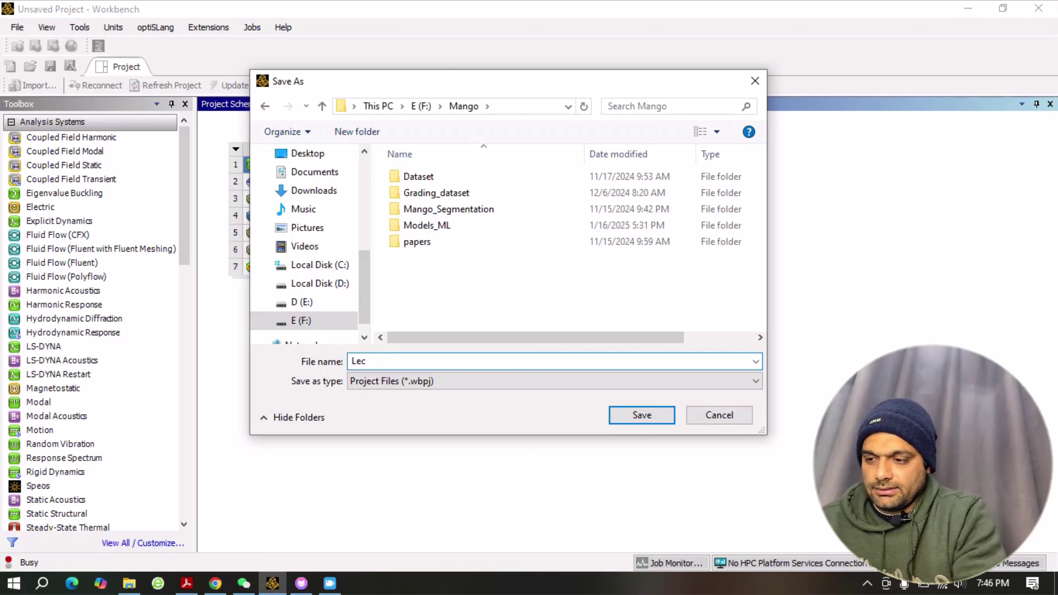
{"action": "type", "text": "_"}
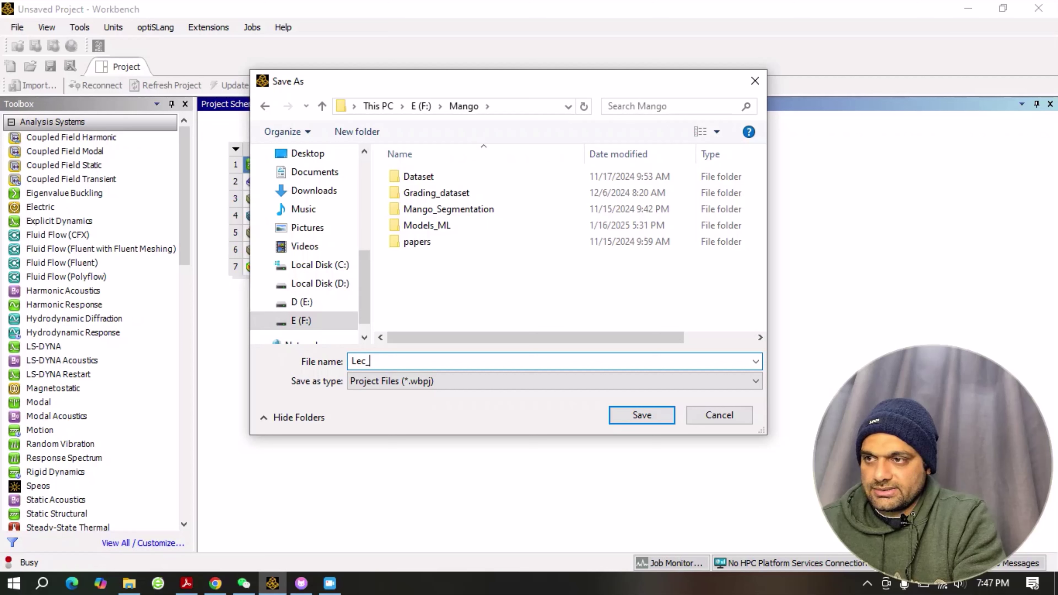
{"action": "type", "text": "3"}
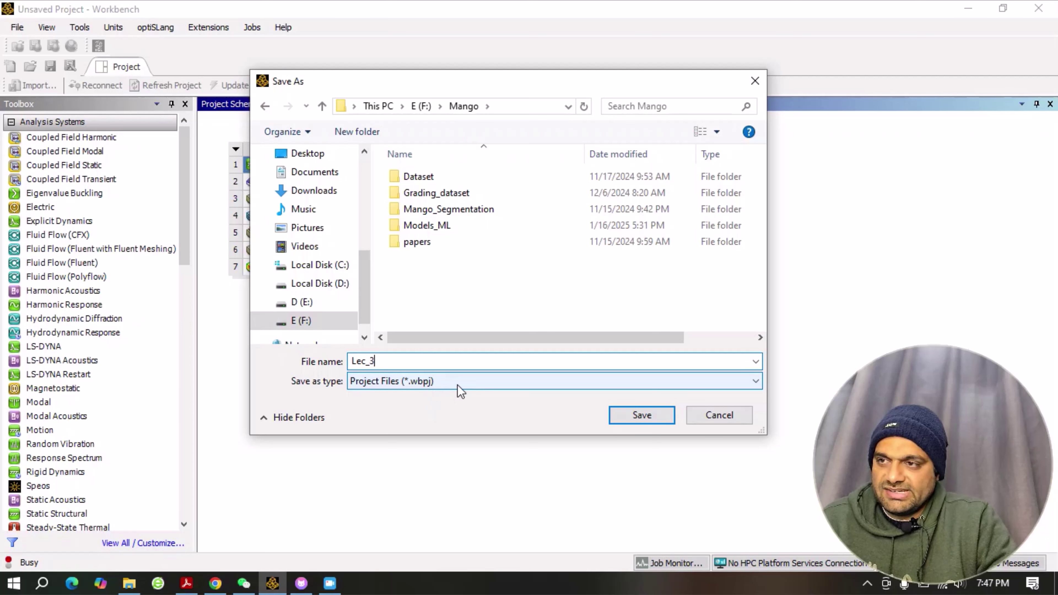
{"action": "left_click", "coordinate": [647, 413]}
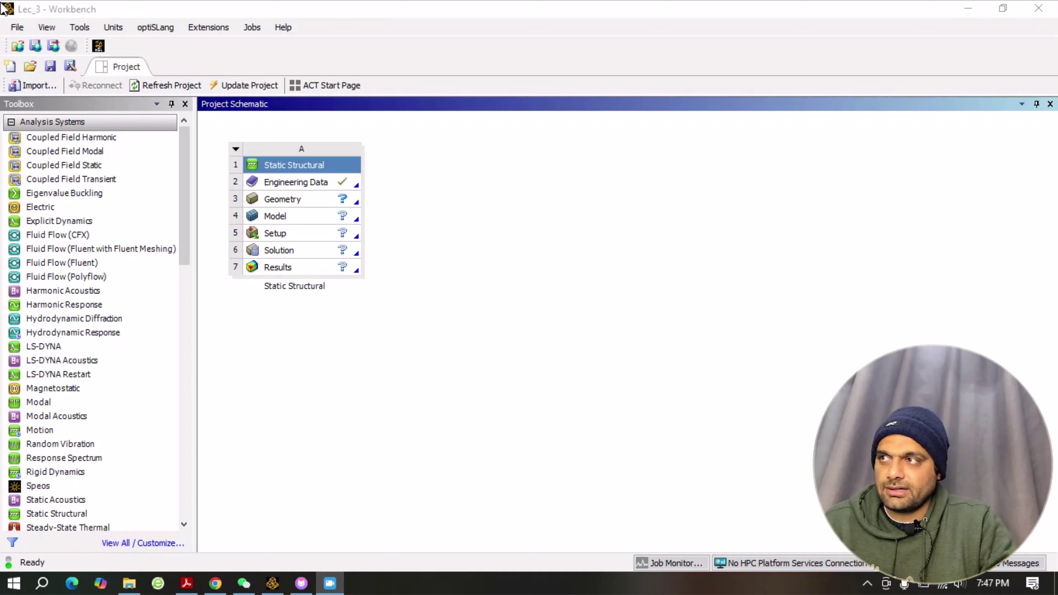
Start a new blank project in place of the saved Lec_3 project
{"action": "left_click", "coordinate": [17, 29]}
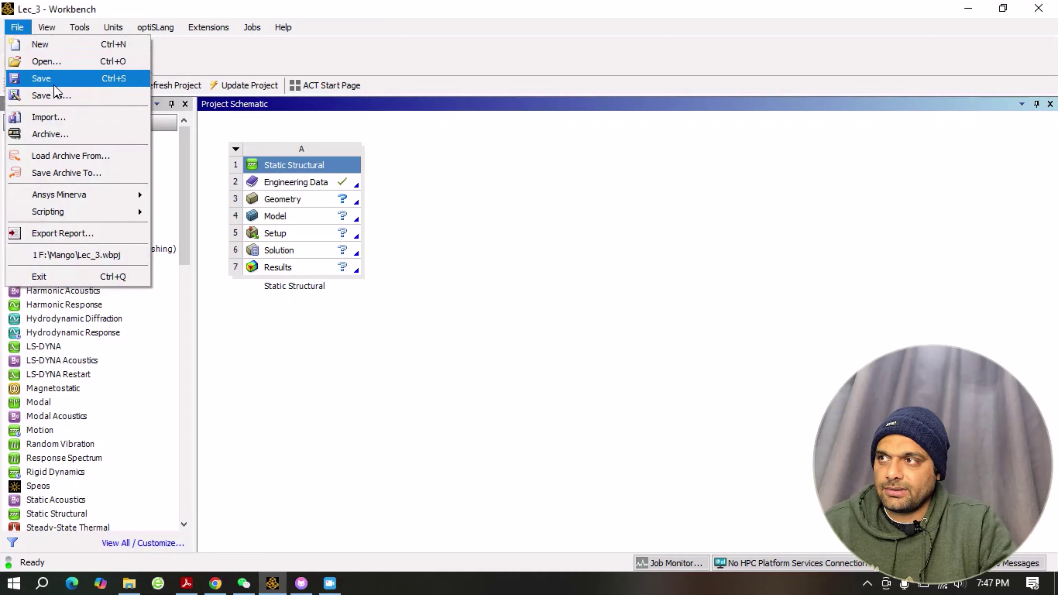
{"action": "left_click", "coordinate": [523, 238]}
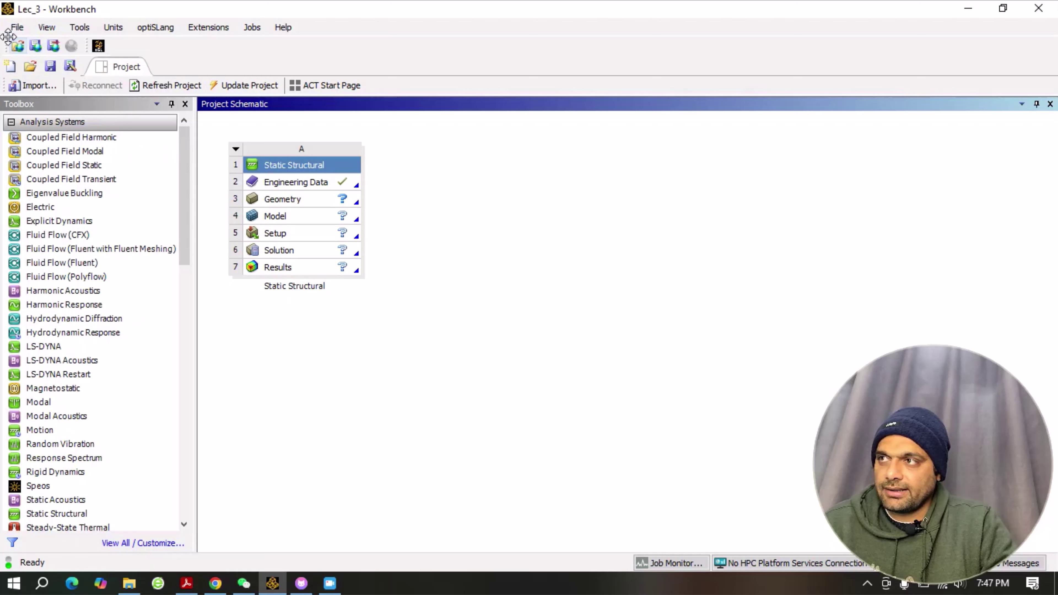
{"action": "left_click", "coordinate": [21, 29]}
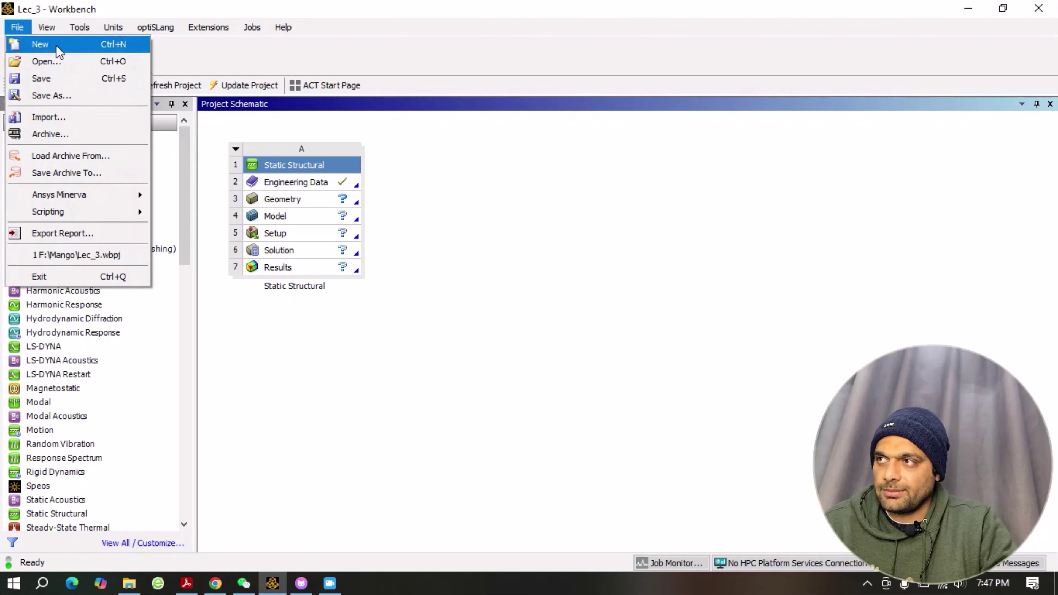
{"action": "left_click", "coordinate": [44, 46]}
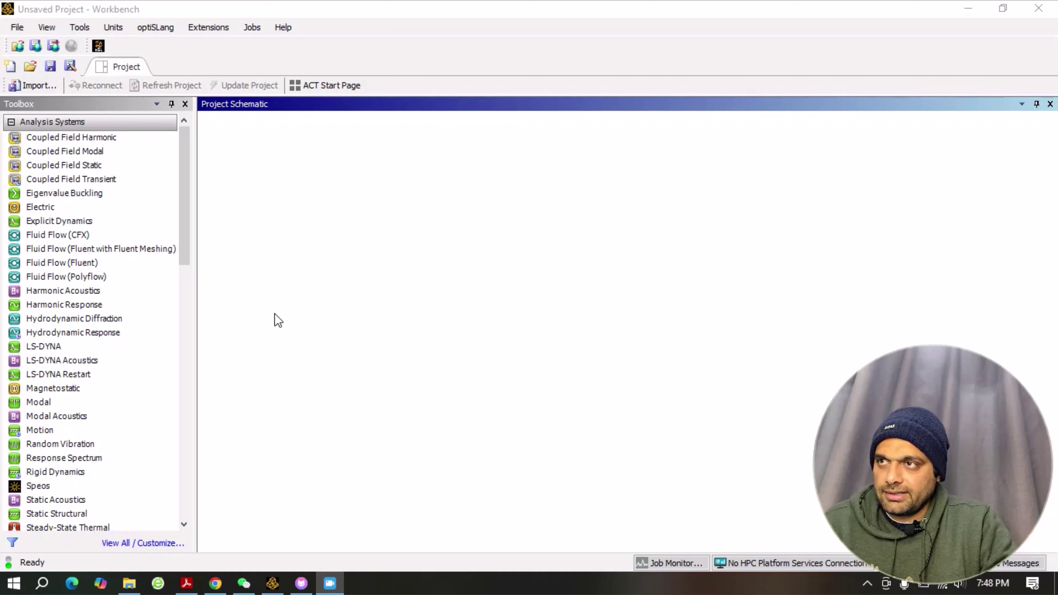
Add a Static Structural system to the blank project's schematic and select its Geometry cell
{"action": "scroll", "coordinate": [83, 396], "scroll_direction": "down", "scroll_amount": 3}
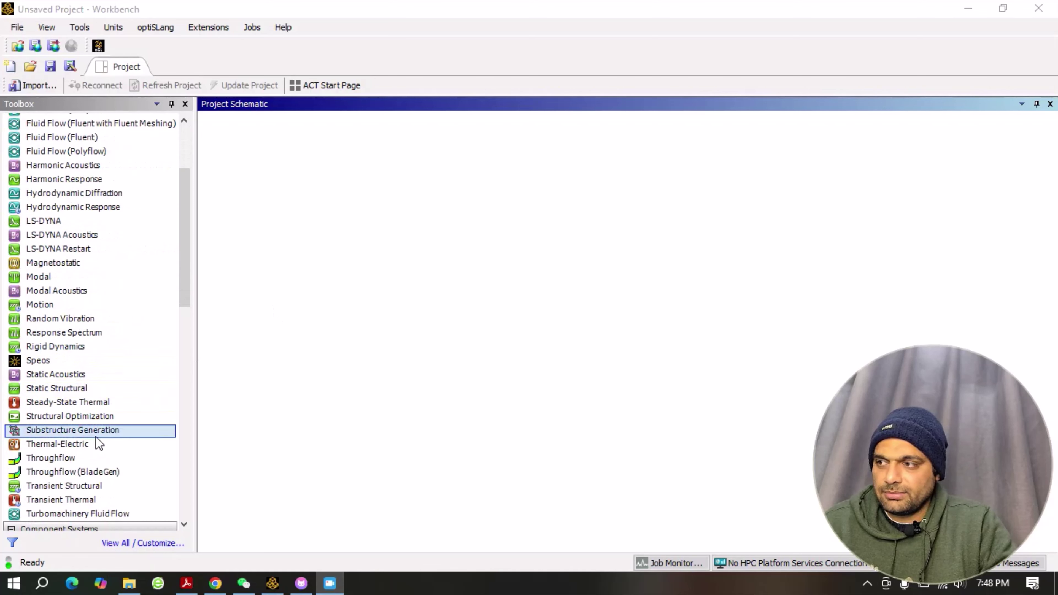
{"action": "left_click_drag", "start_coordinate": [44, 391], "coordinate": [269, 177]}
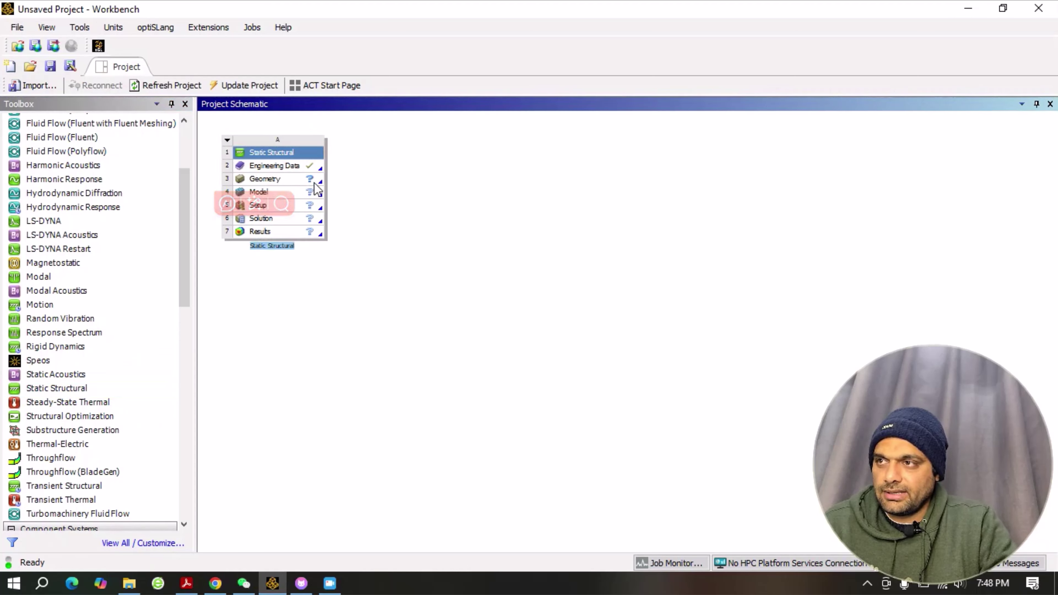
{"action": "left_click", "coordinate": [306, 187]}
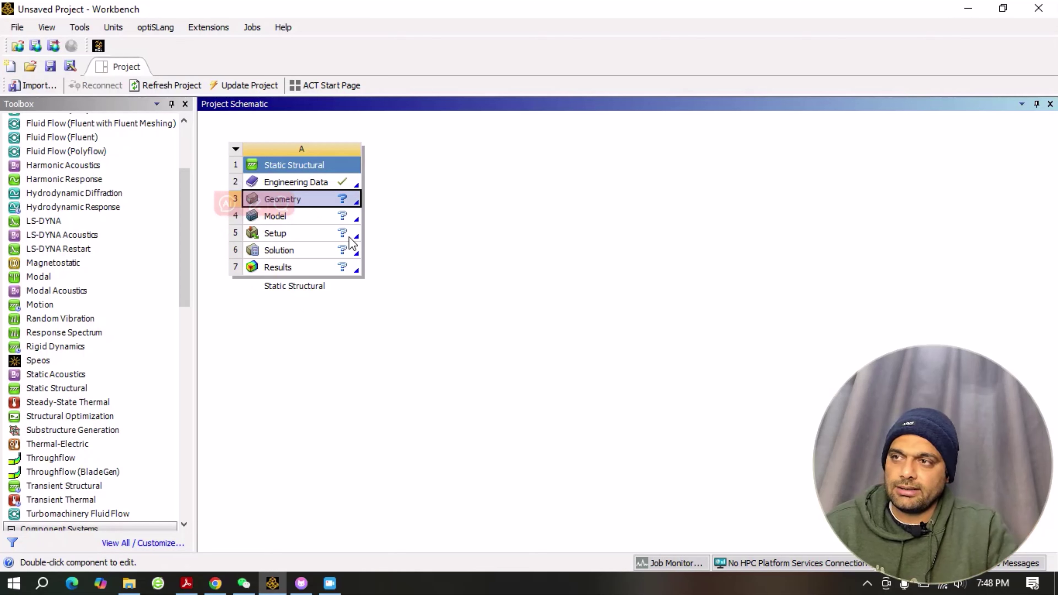
Start another new project, discarding the unsaved changes of the current one
{"action": "left_click", "coordinate": [19, 28]}
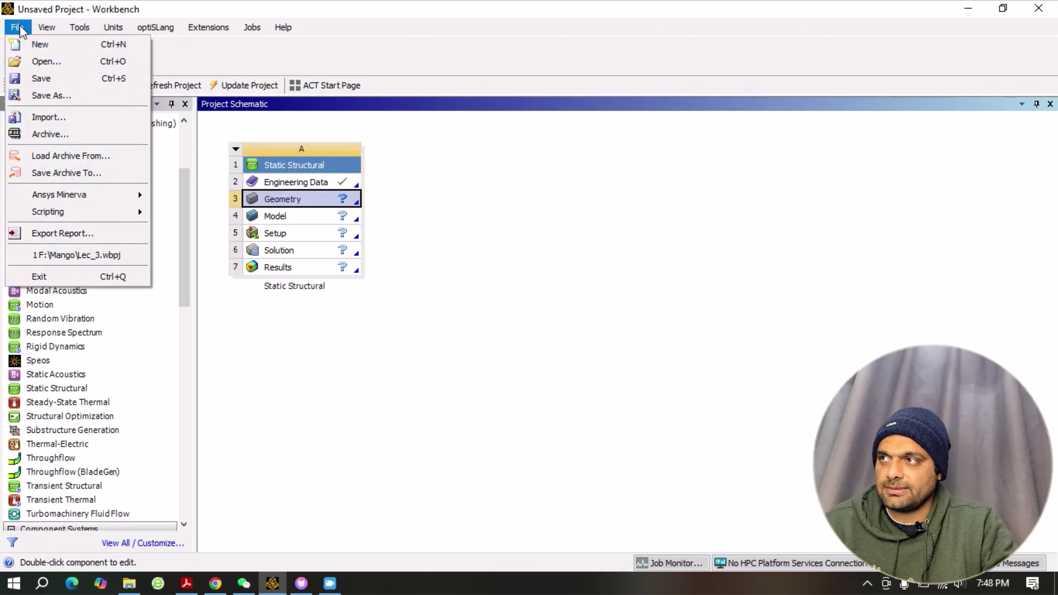
{"action": "left_click", "coordinate": [40, 44]}
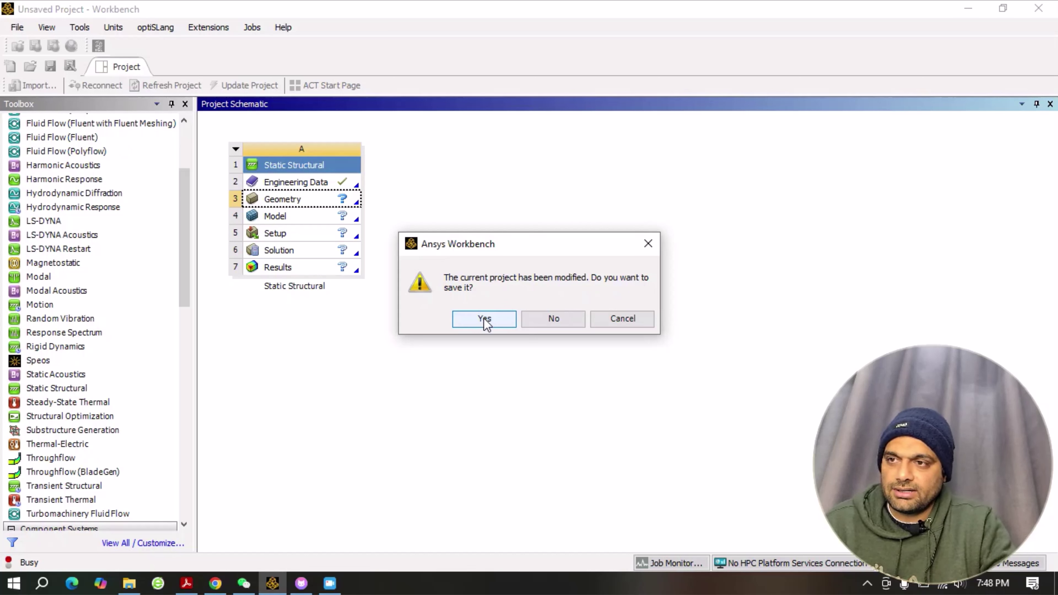
{"action": "left_click", "coordinate": [555, 321]}
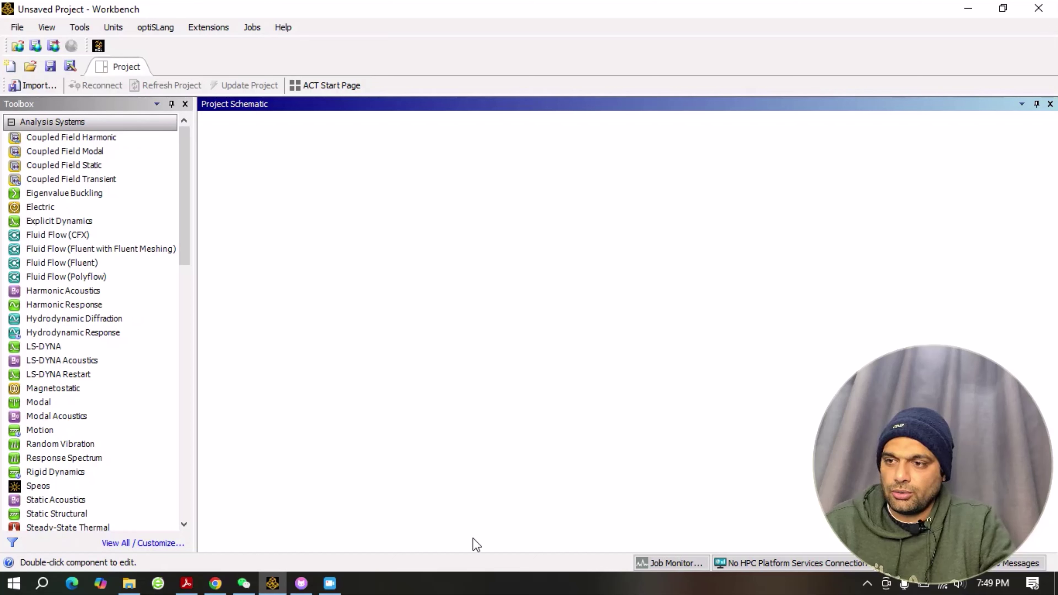
{"action": "left_click", "coordinate": [493, 566]}
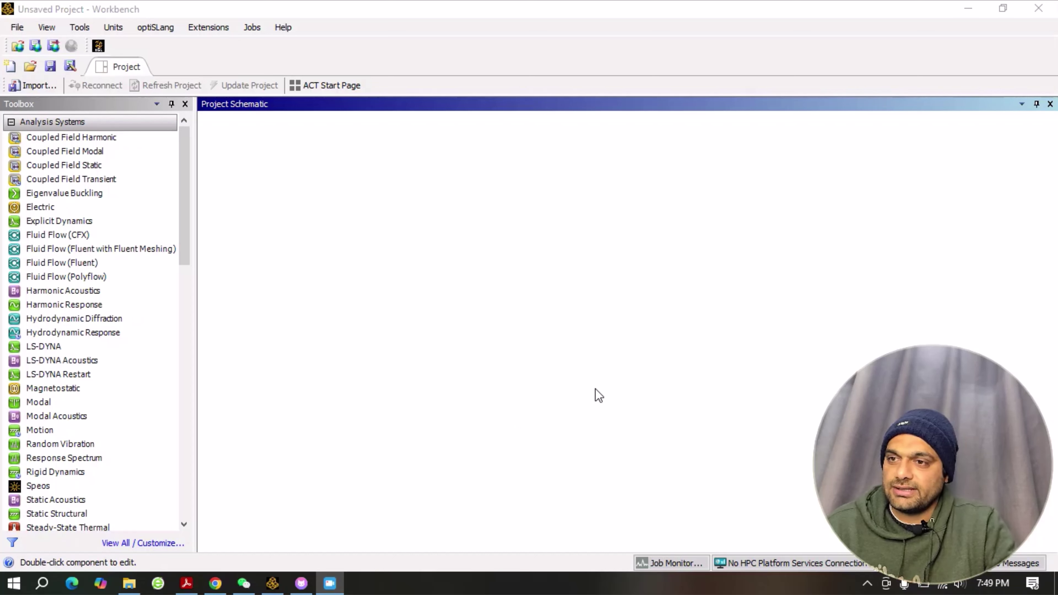
Open the saved Lec_3 project from the Mango folder on drive F, reviewing the available file type filters on the way
{"action": "left_click", "coordinate": [19, 30]}
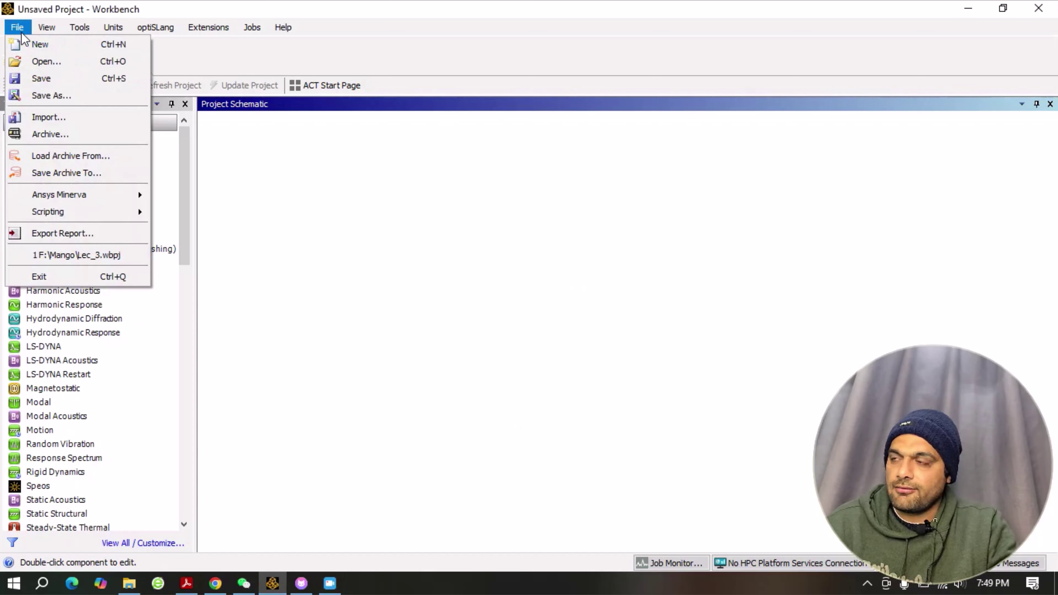
{"action": "left_click", "coordinate": [87, 65]}
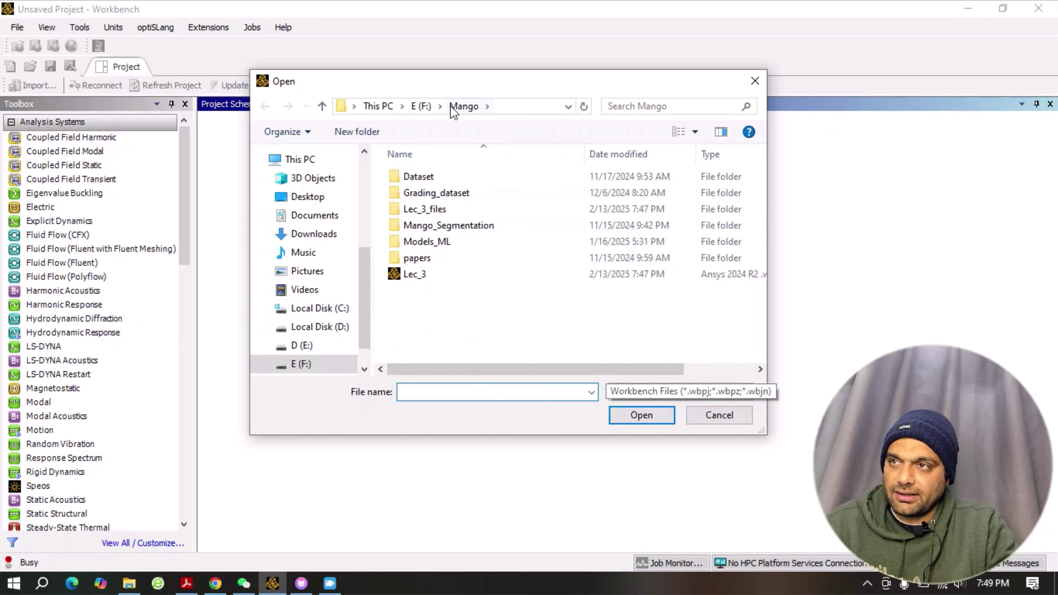
{"action": "left_click", "coordinate": [411, 278]}
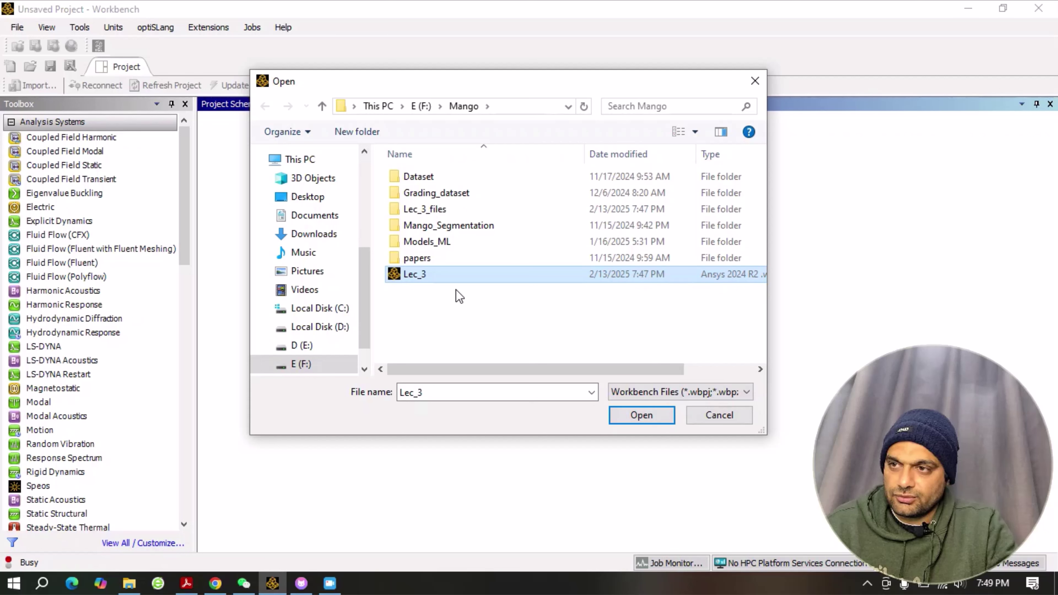
{"action": "left_click", "coordinate": [742, 396]}
{"action": "left_click", "coordinate": [589, 73]}
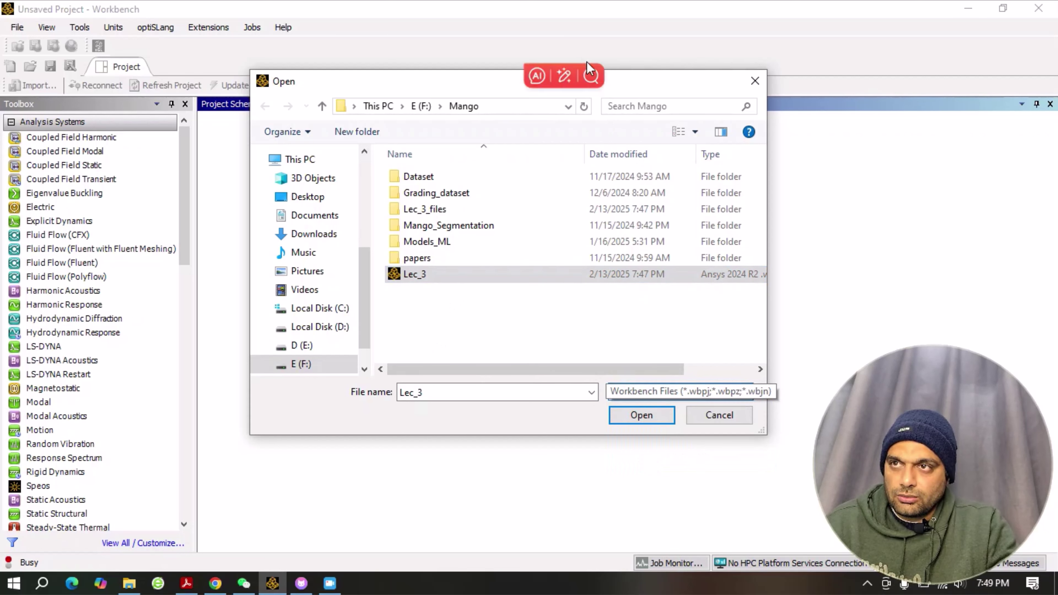
{"action": "left_click_drag", "start_coordinate": [651, 82], "coordinate": [604, 28]}
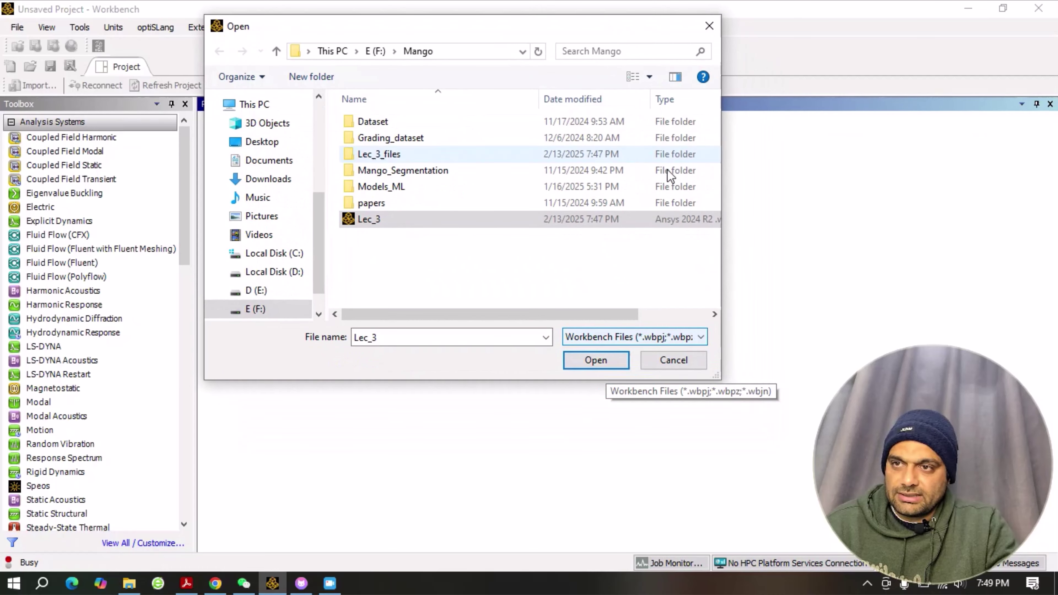
{"action": "left_click", "coordinate": [701, 337]}
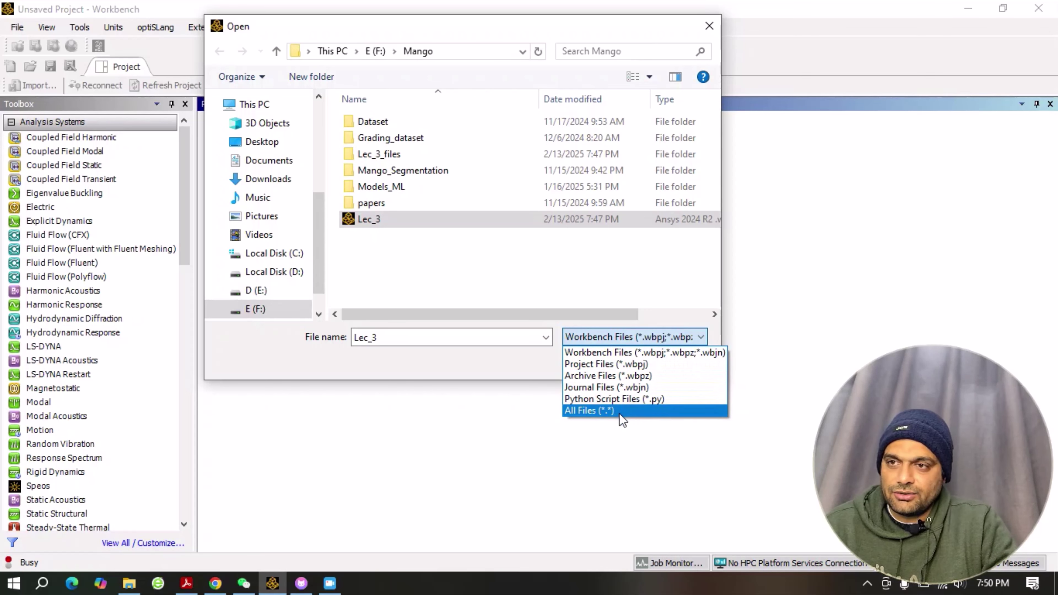
{"action": "left_click", "coordinate": [455, 276]}
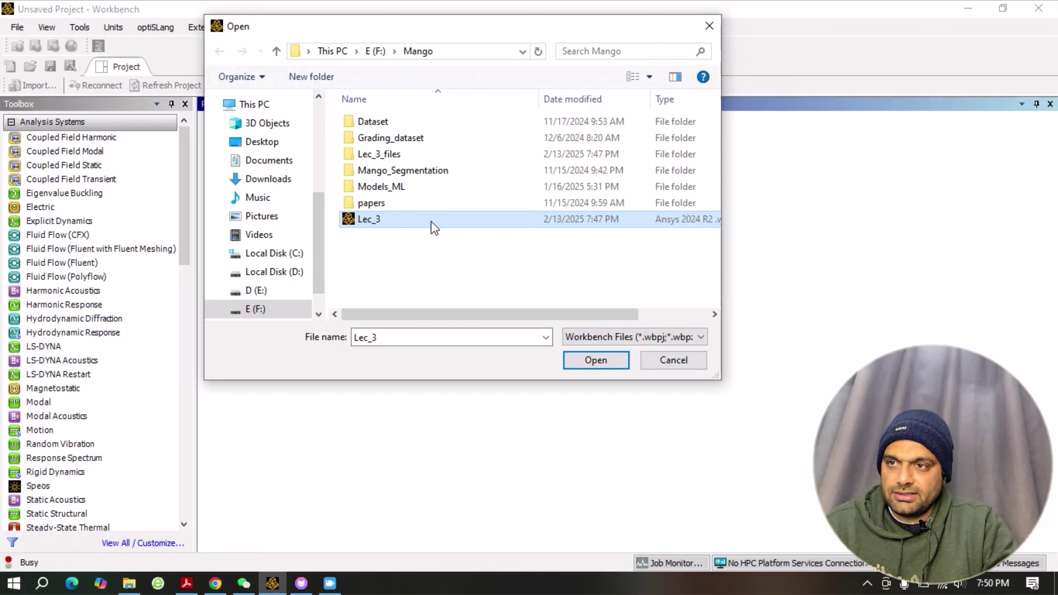
{"action": "left_click", "coordinate": [598, 360]}
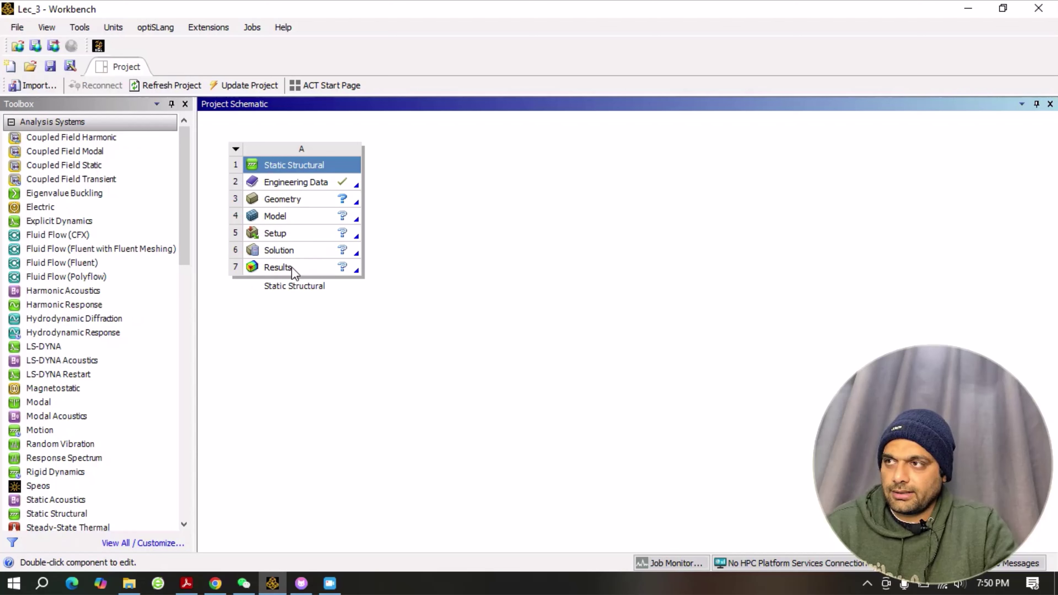
{"action": "left_click", "coordinate": [496, 559]}
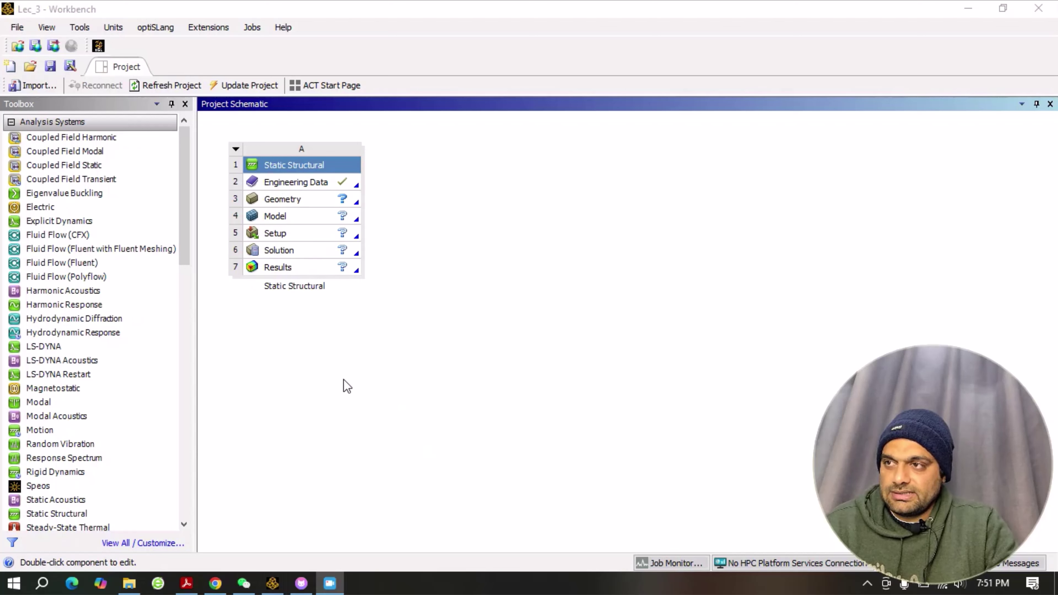
Review which file types can be imported into the project, and leave without importing anything
{"action": "left_click", "coordinate": [21, 29]}
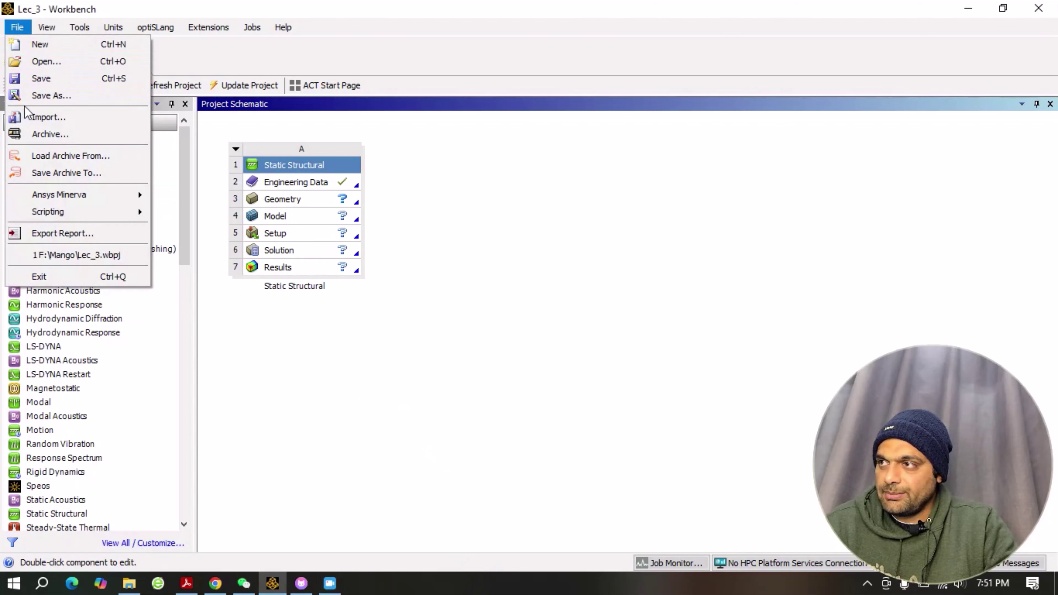
{"action": "left_click", "coordinate": [80, 121]}
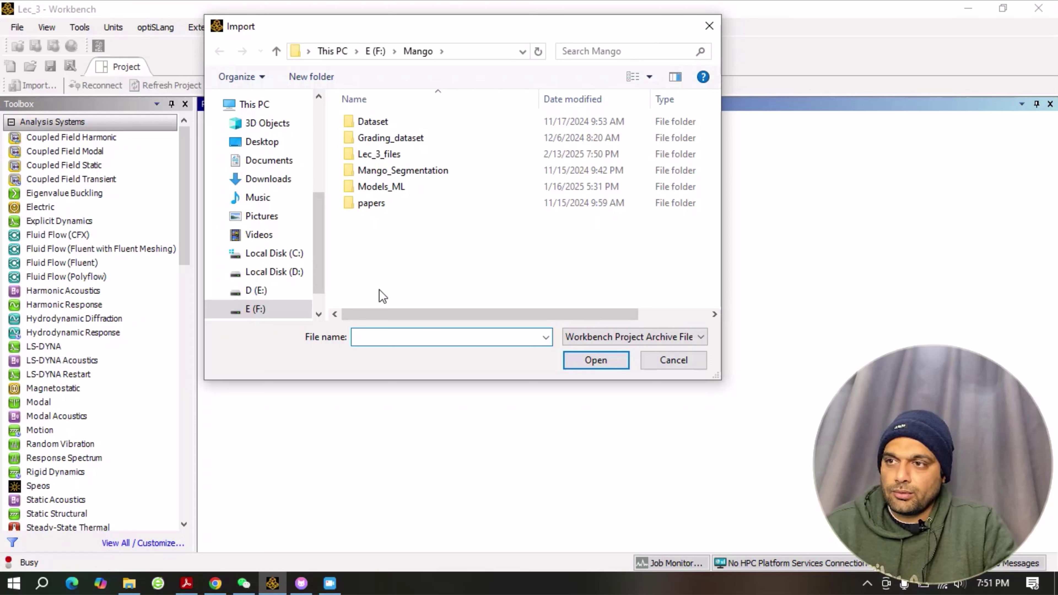
{"action": "left_click", "coordinate": [655, 338]}
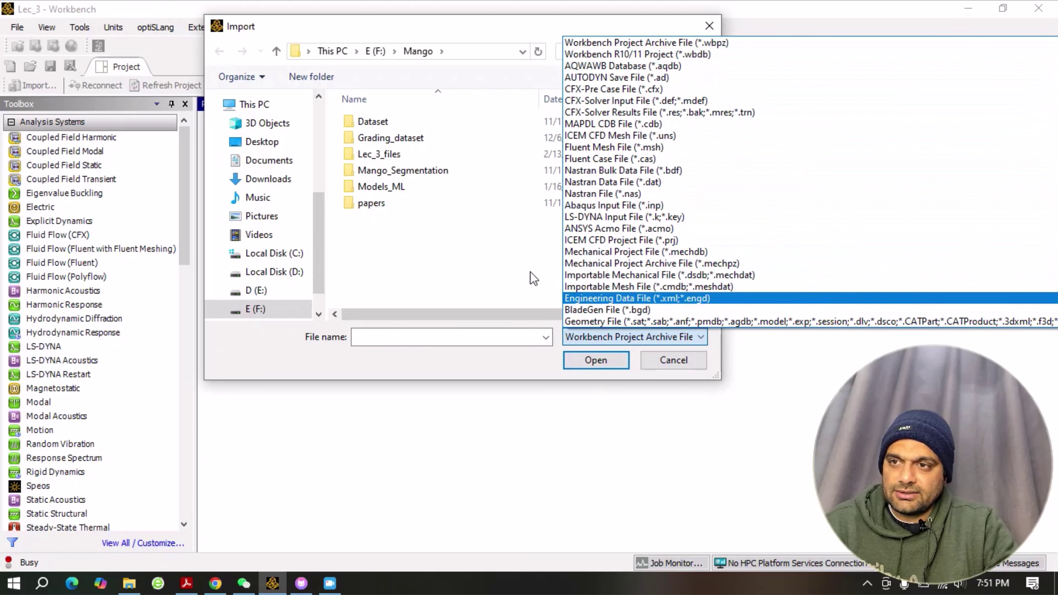
{"action": "left_click", "coordinate": [438, 254]}
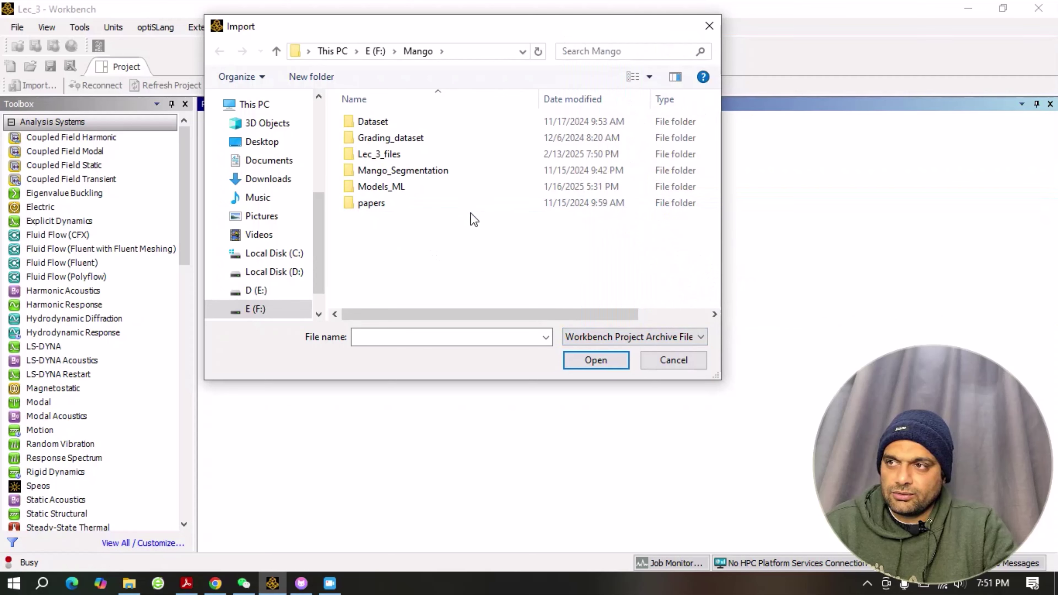
{"action": "left_click", "coordinate": [673, 360]}
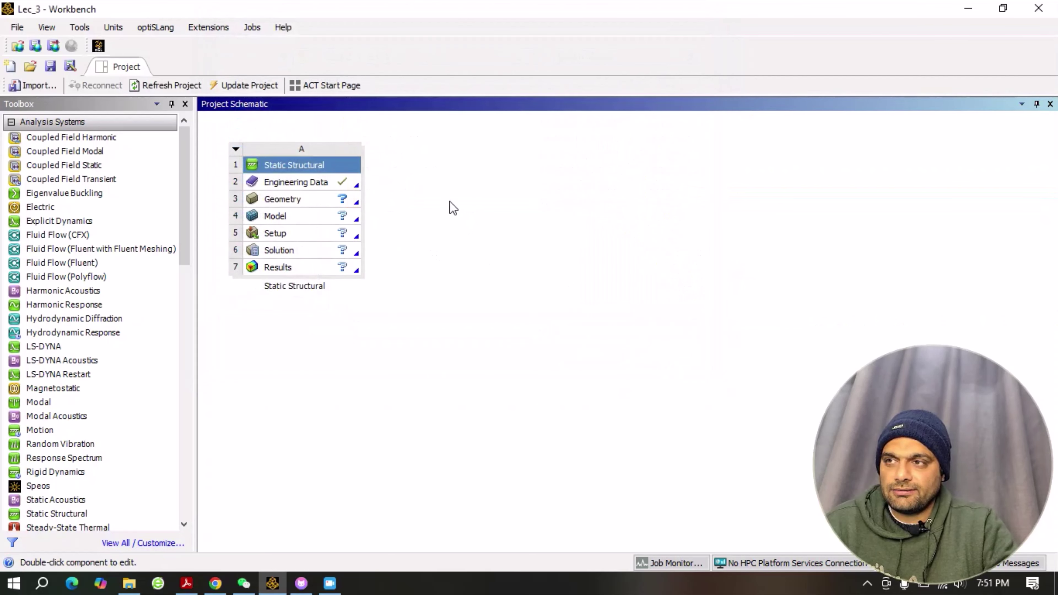